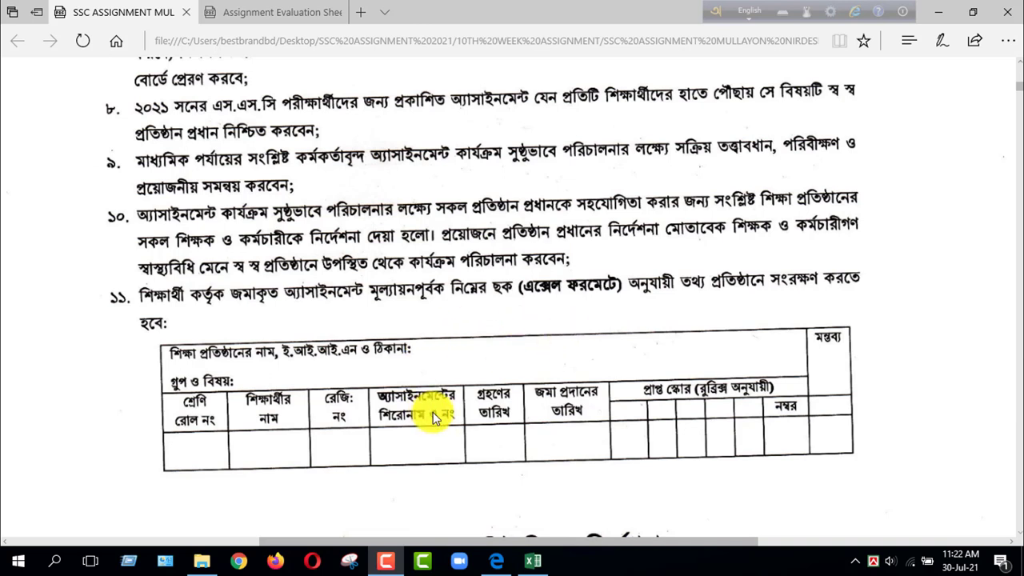
Step: Switch from the assignment PDF in Edge to the Excel evaluation workbook
left_click(532, 560)
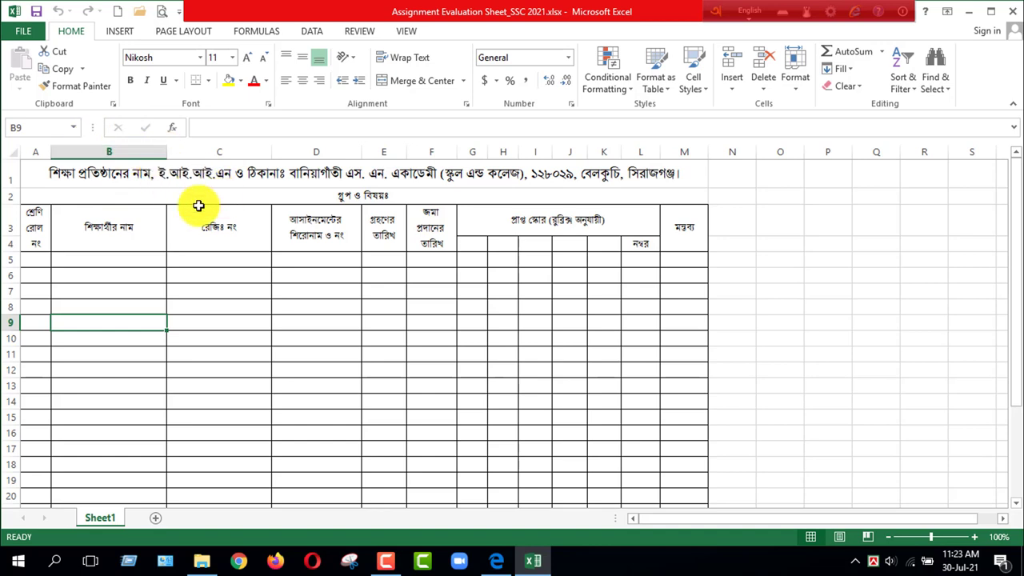
mouse_move(1014, 192)
left_mouse_down()
mouse_move(1008, 317)
mouse_move(1014, 165)
left_mouse_up()
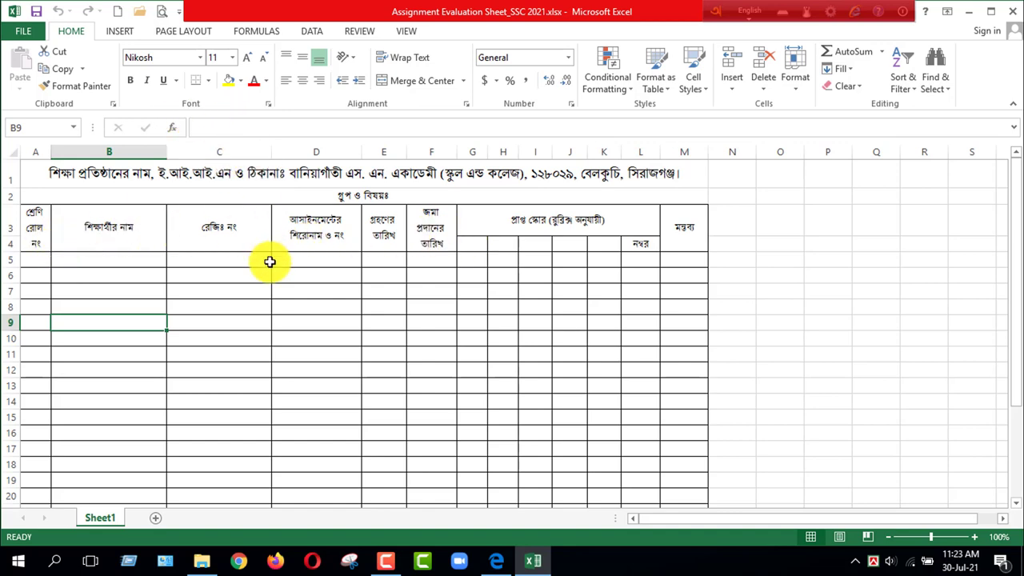
Step: Change the page orientation to Landscape, keeping Normal margins, and save the workbook
left_click(183, 32)
left_click(120, 71)
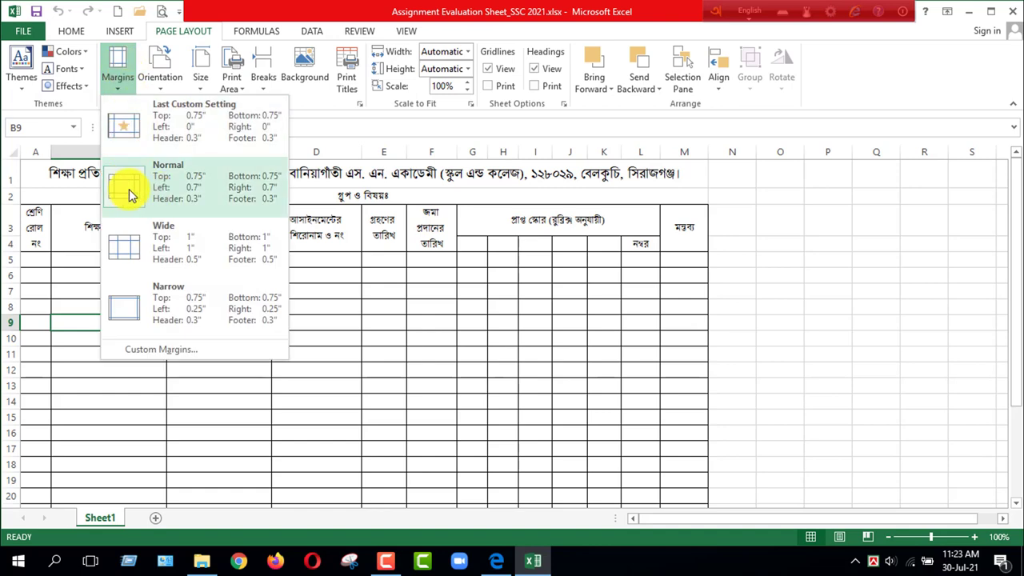
left_click(157, 70)
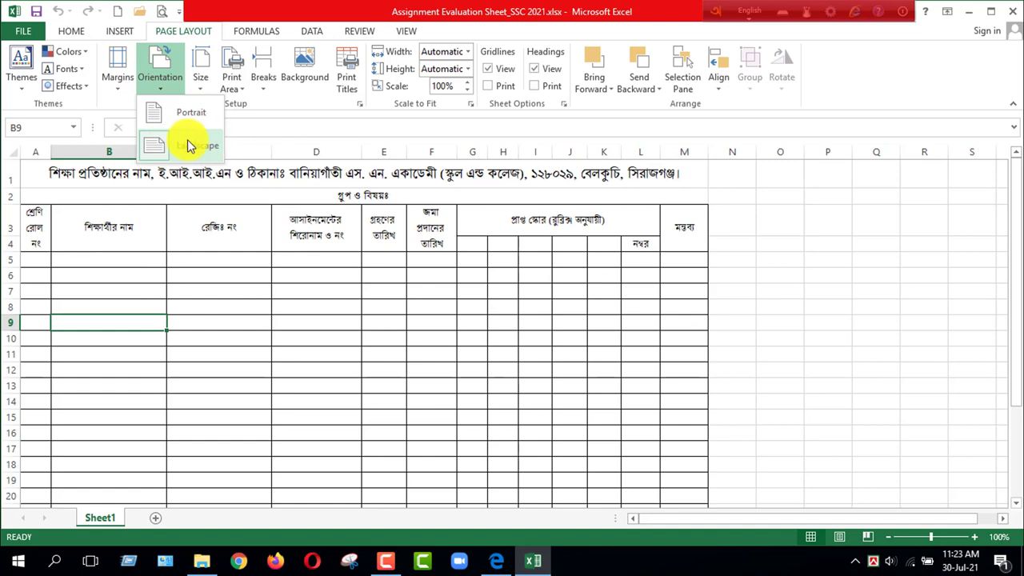
left_click(200, 71)
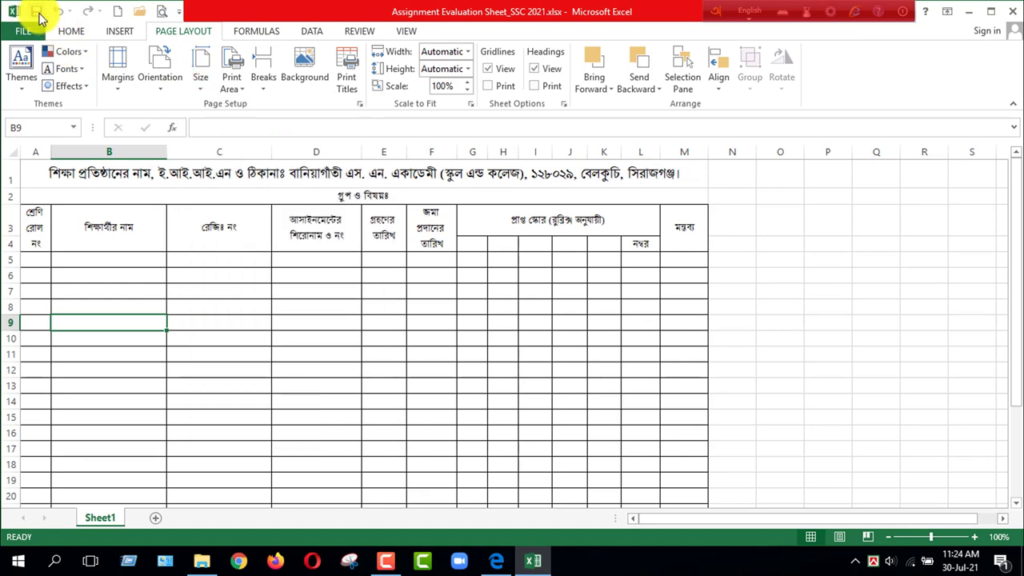
left_click(28, 11)
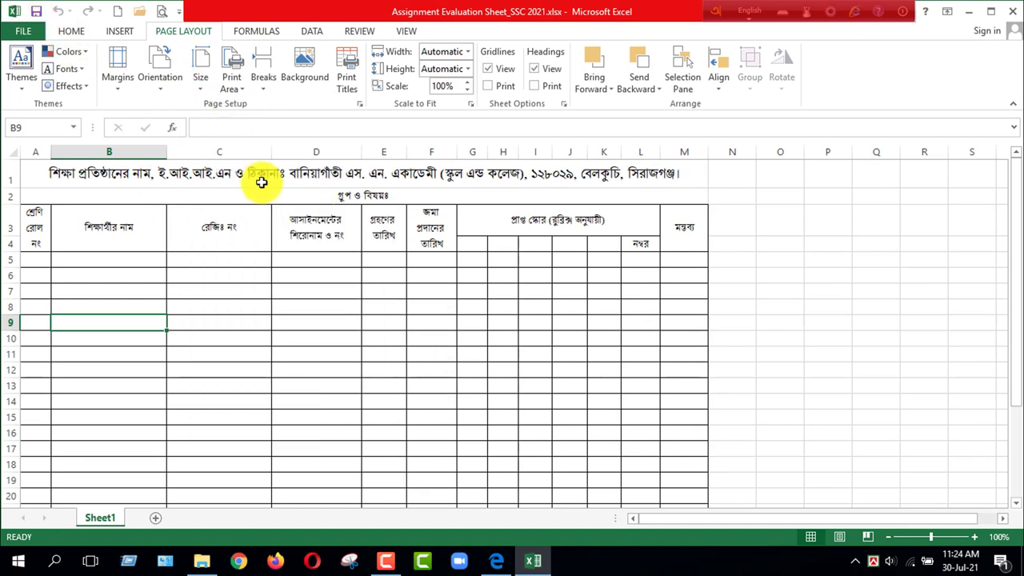
Step: On the Home tab, inspect the fonts of title cell A1, subject row A2 and roll header A3
left_click(78, 35)
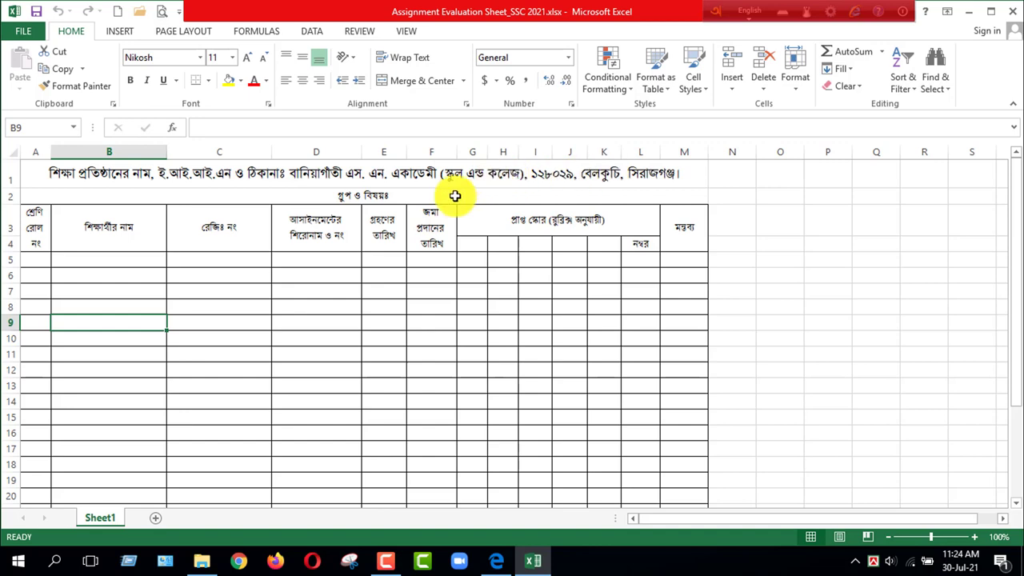
left_click(436, 175)
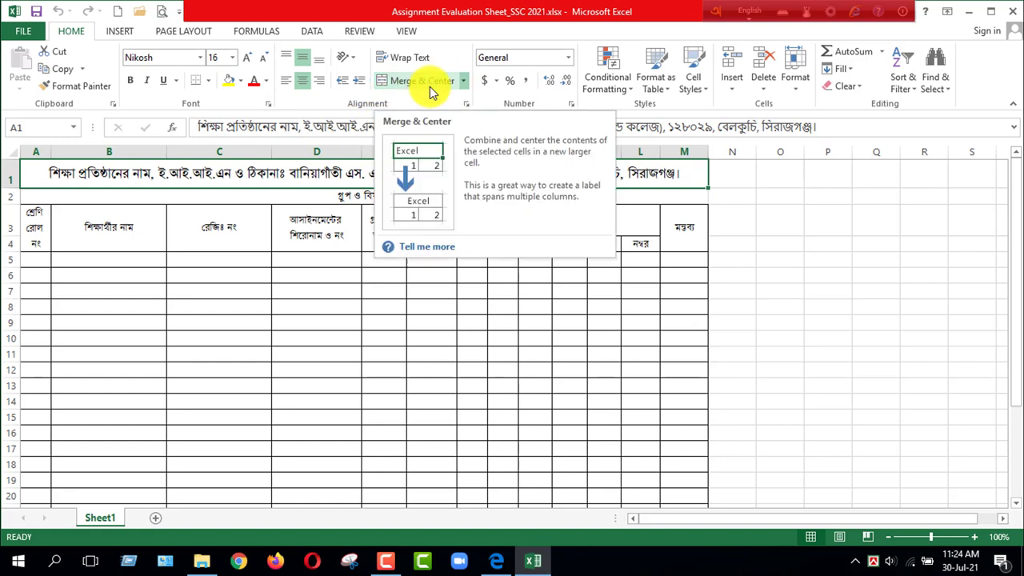
left_click(350, 196)
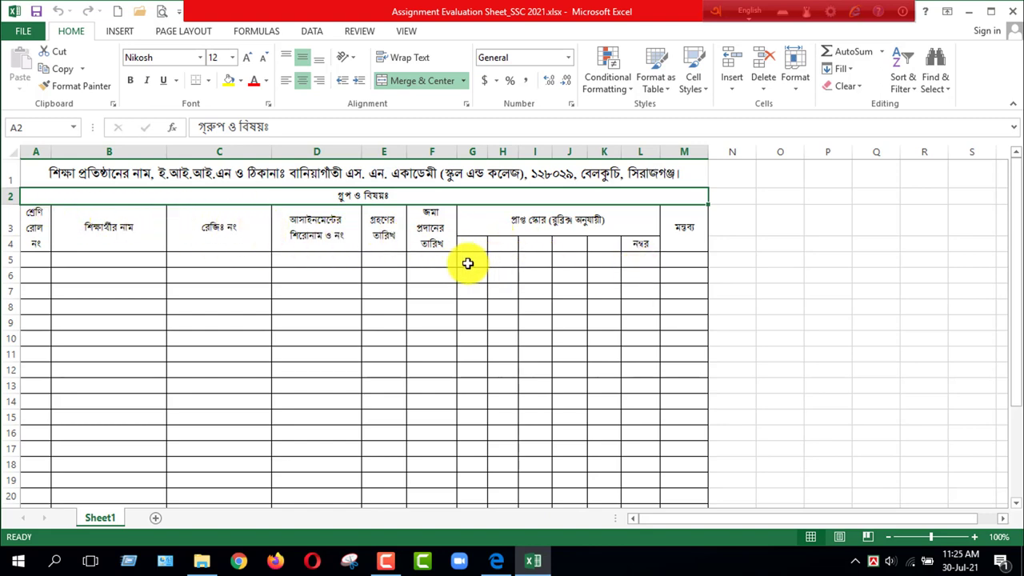
left_click(42, 230)
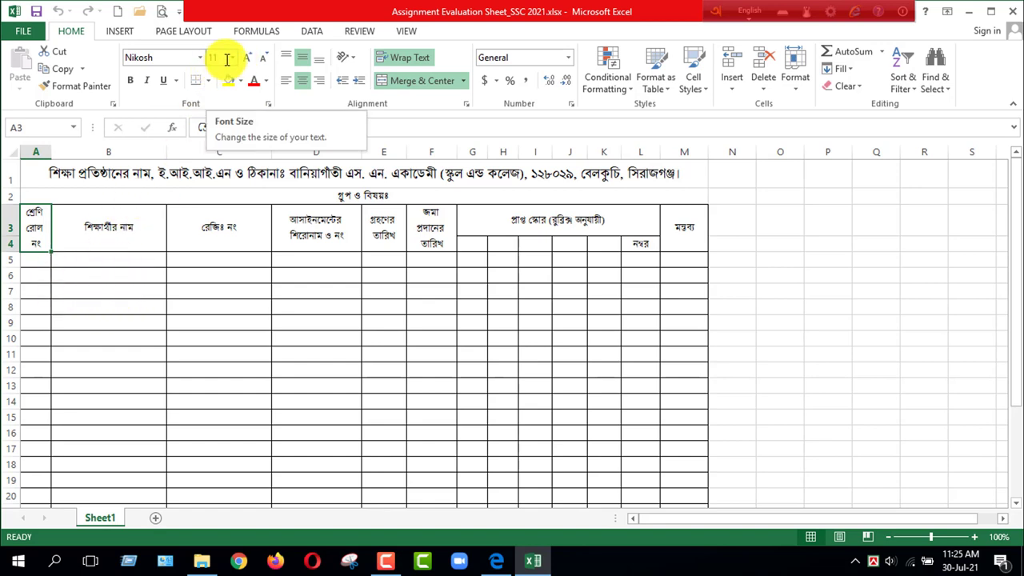
left_click(231, 173)
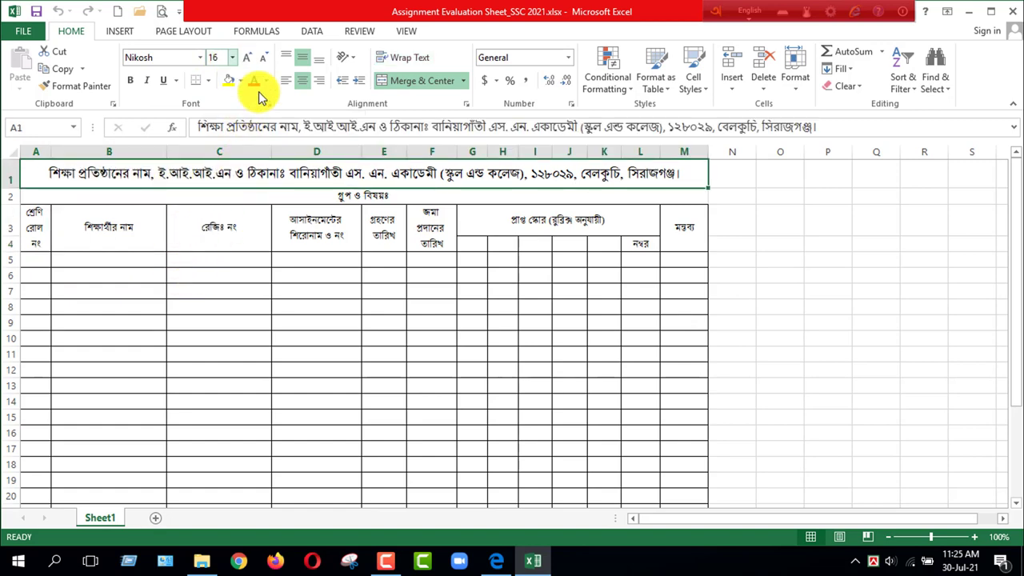
left_click(327, 194)
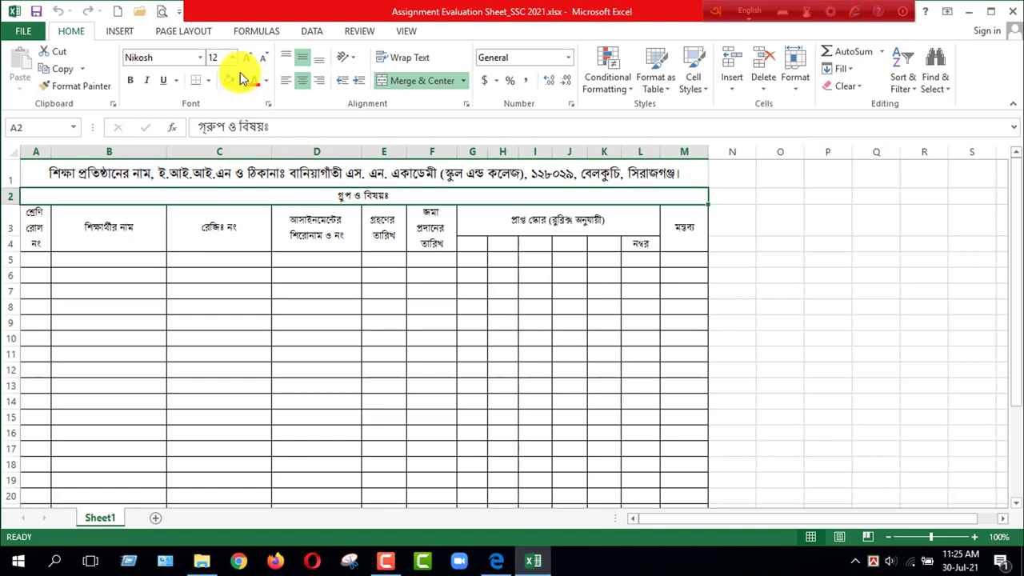
left_click(161, 241)
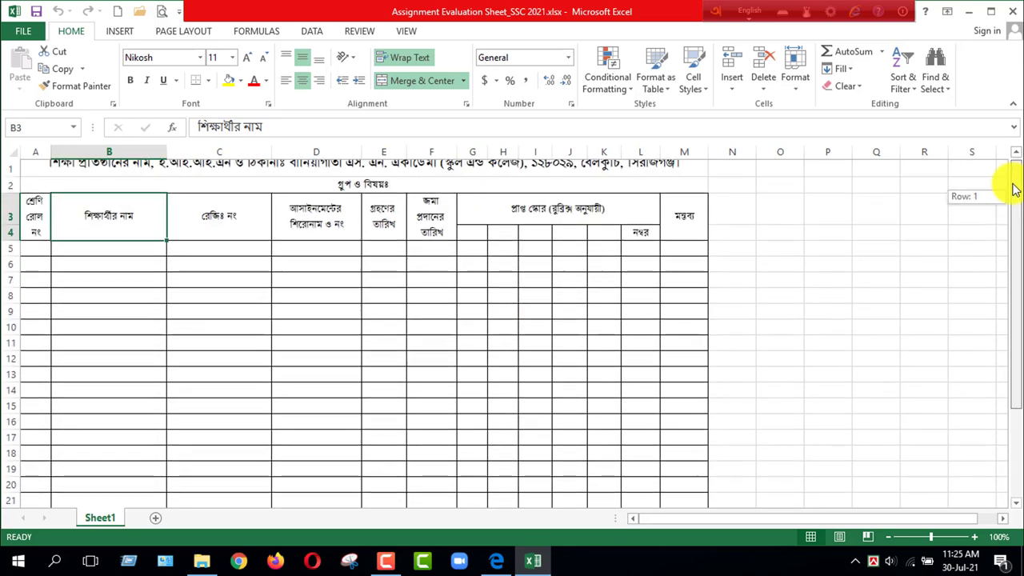
left_click_drag(1015, 202, 1012, 183)
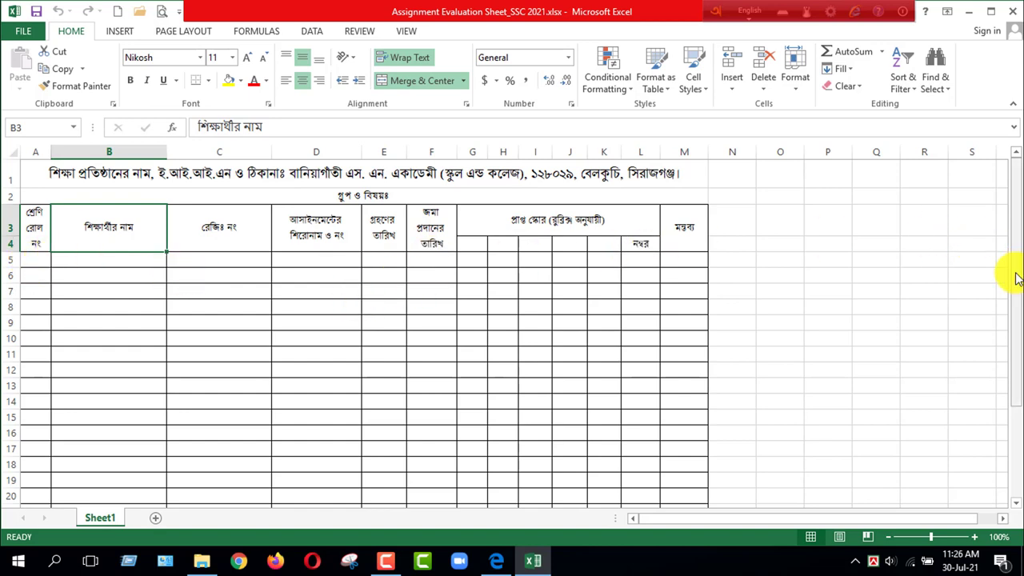
mouse_move(1018, 261)
left_mouse_down()
mouse_move(1017, 310)
mouse_move(1012, 171)
left_mouse_up()
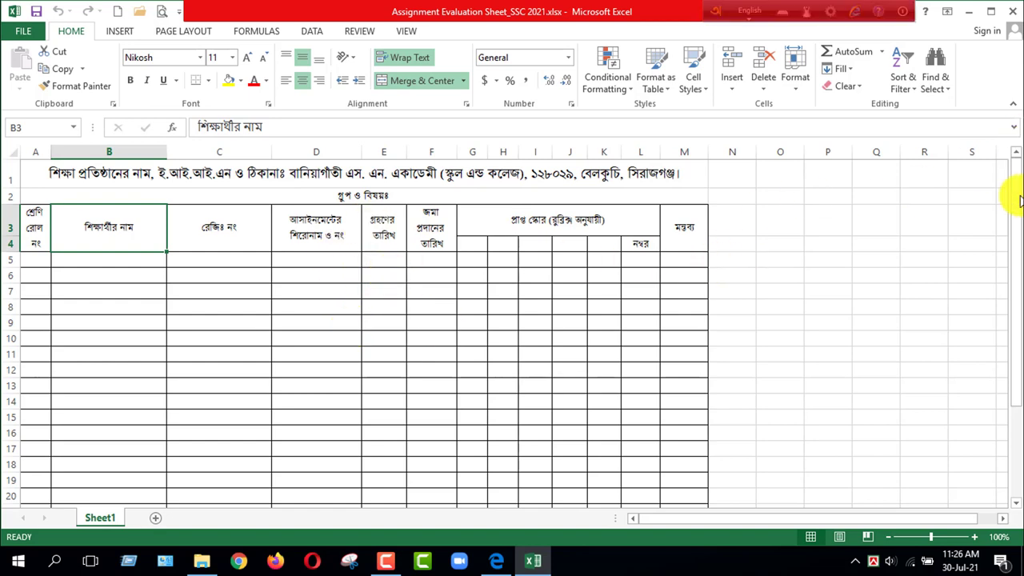
left_click_drag(1017, 201, 1013, 160)
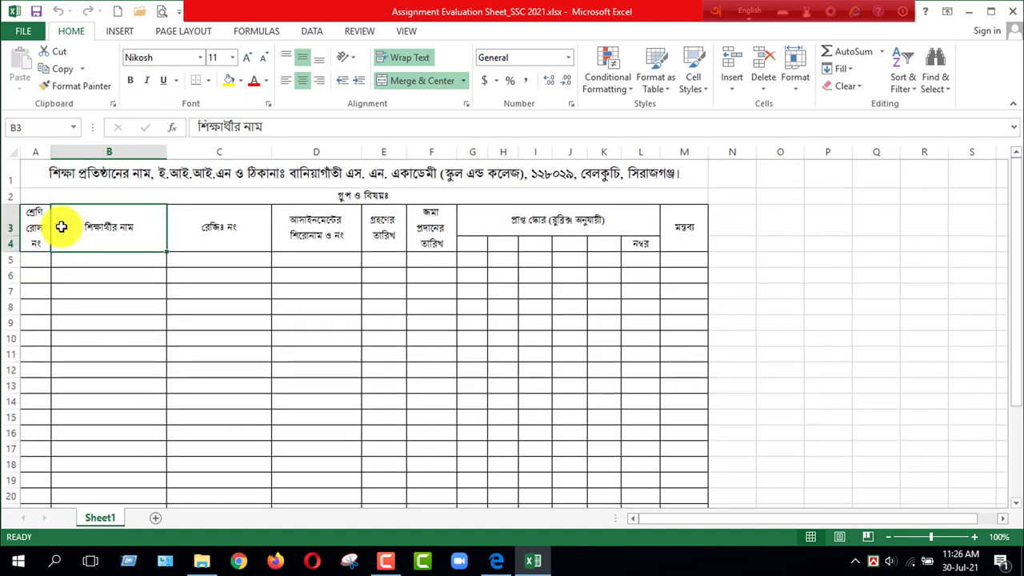
left_click(165, 13)
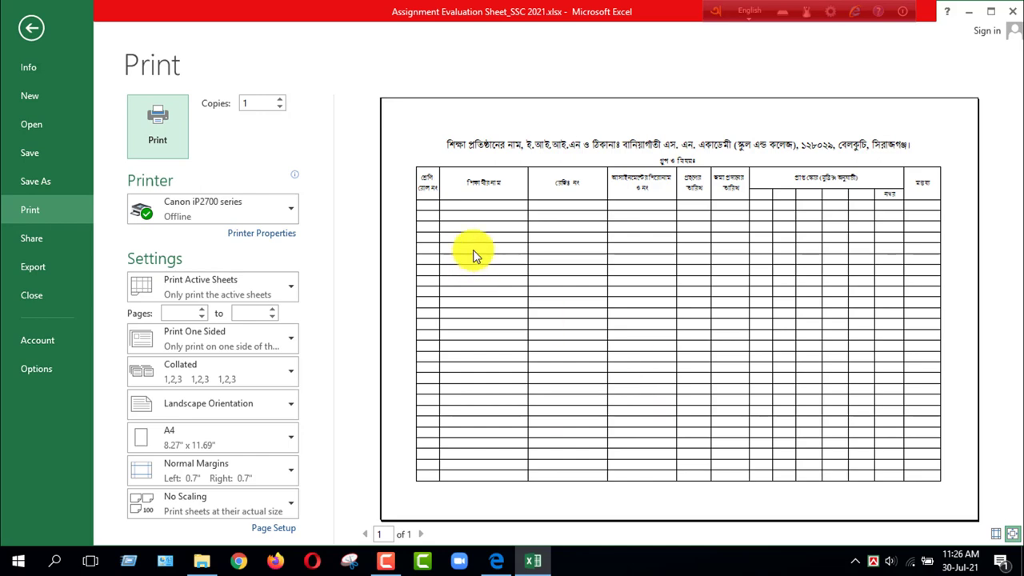
left_click(33, 32)
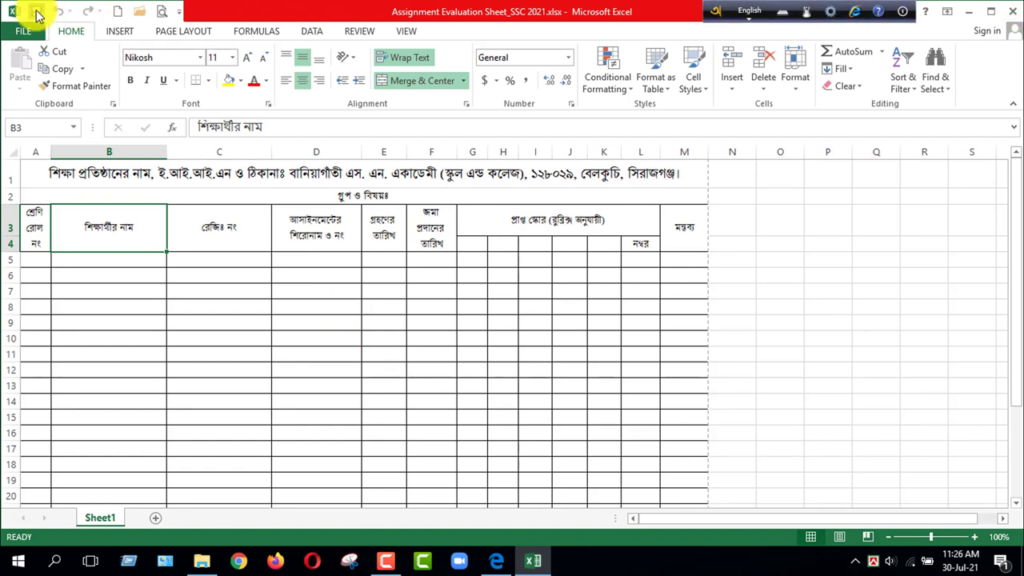
Step: Close Excel and duplicate Assignment Evaluation Sheet_SSC 2021.xlsx within its folder
left_click(1013, 12)
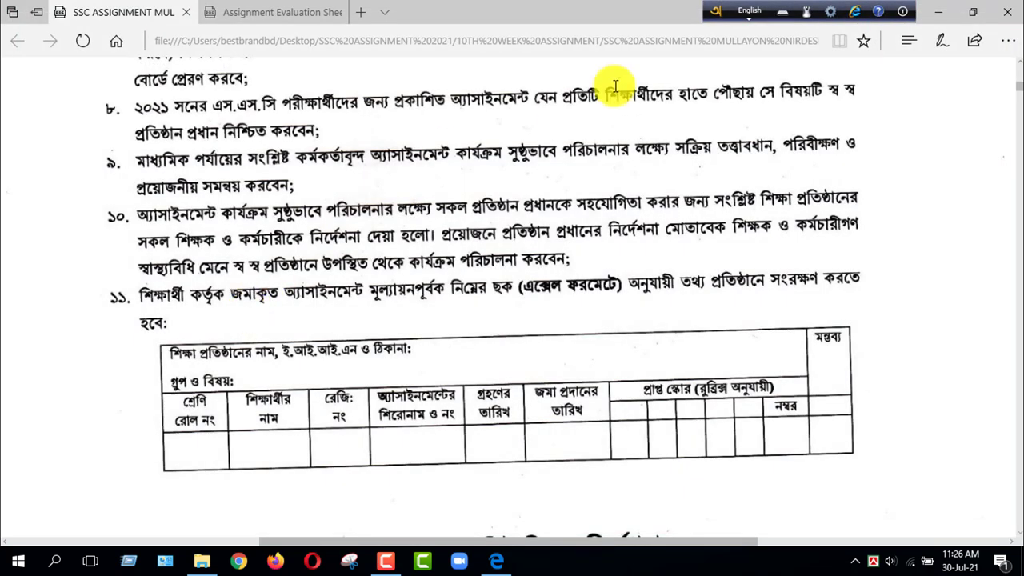
left_click(203, 568)
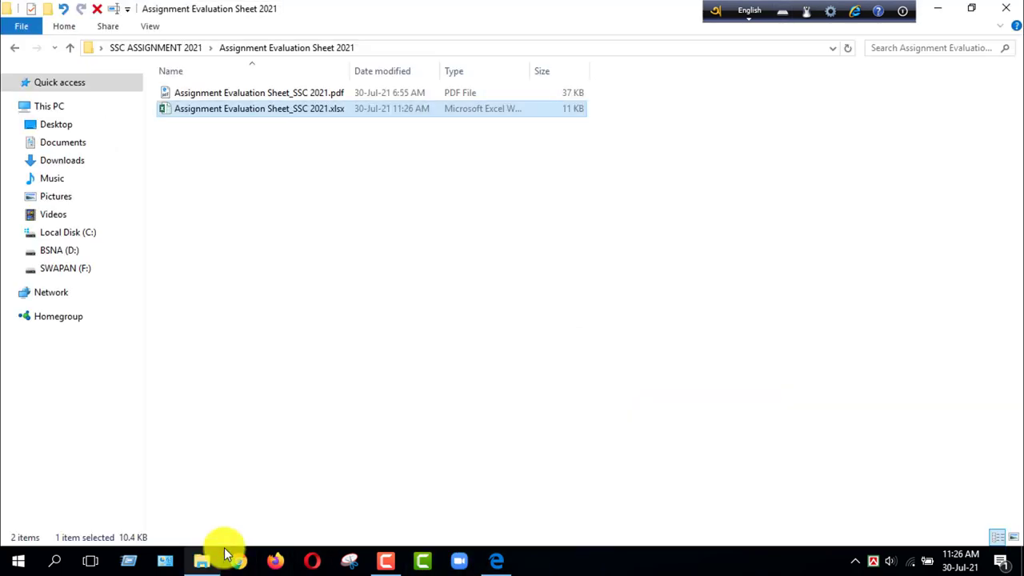
right_click(272, 117)
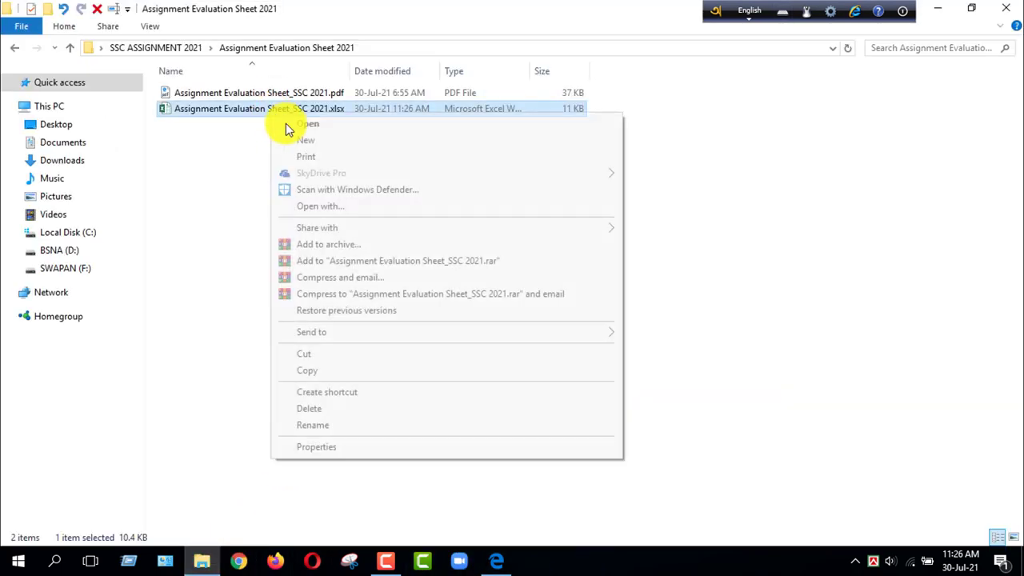
left_click(304, 370)
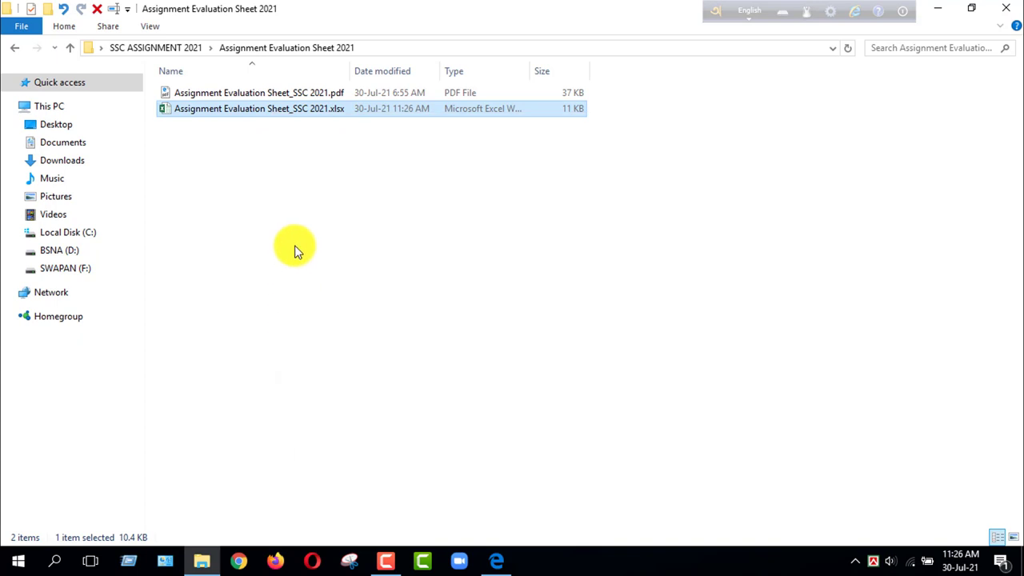
right_click(298, 247)
left_click(332, 349)
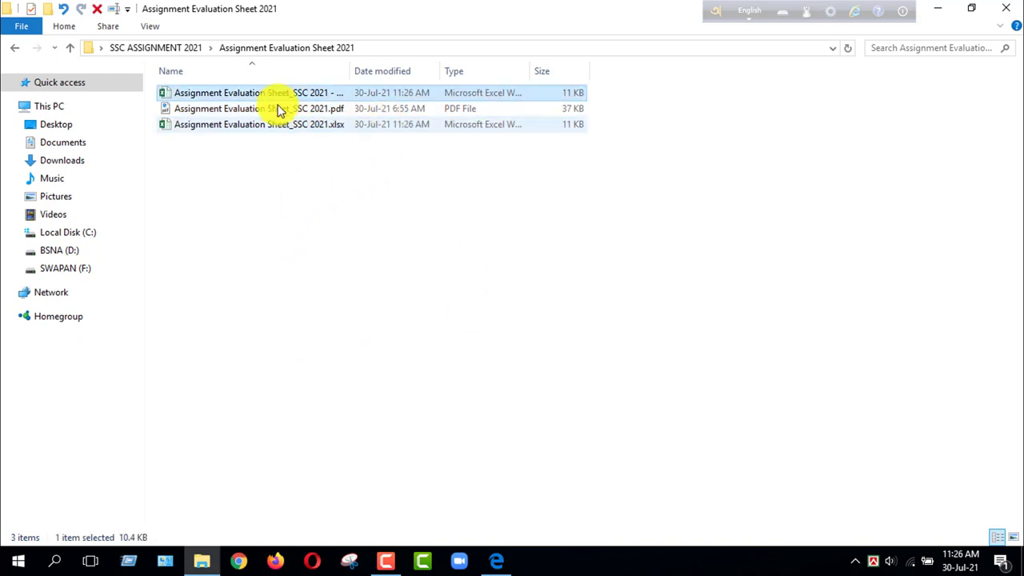